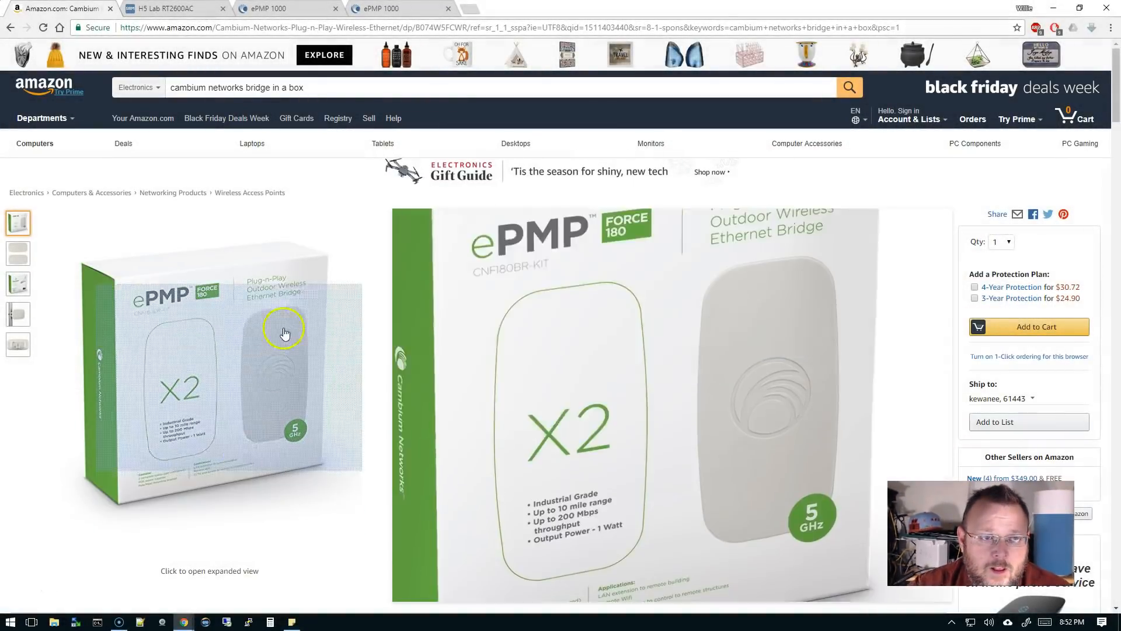
- Check the router's DHCP client list for the radios, then switch to the second ePMP radio's login tab
click(166, 9)
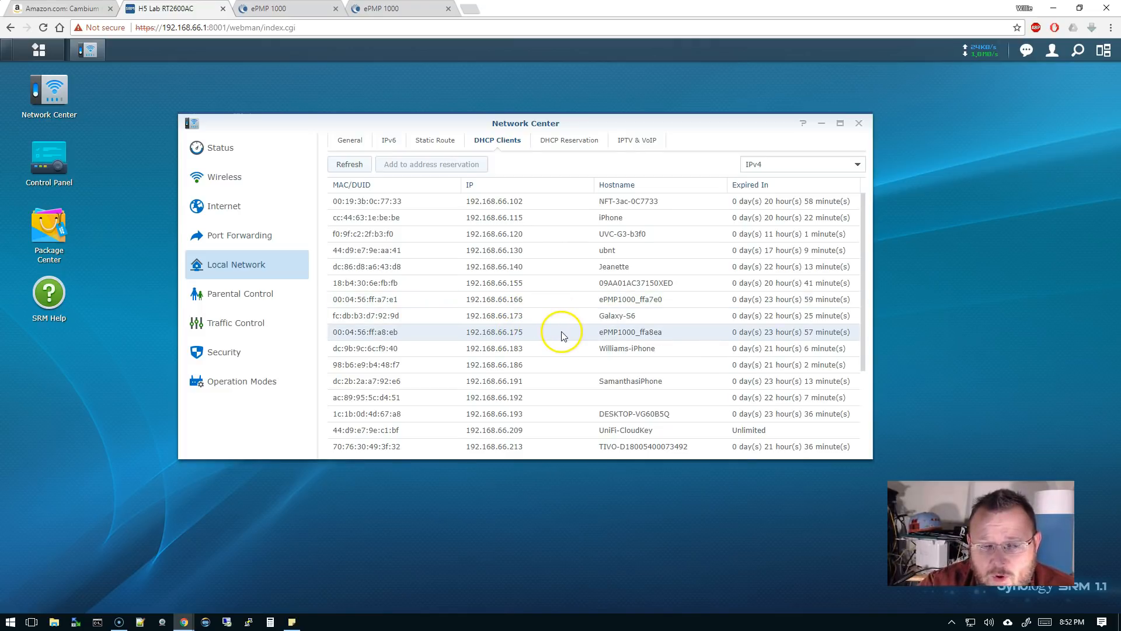
click(369, 9)
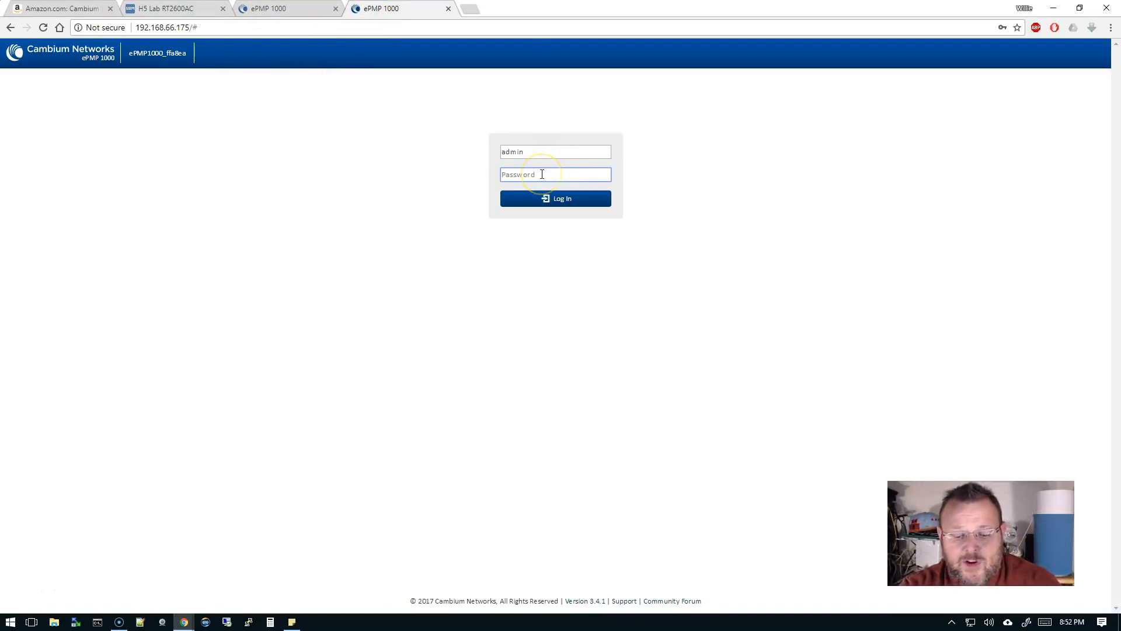
- Submit the ePMP1000_ffa8ea login and decline Chrome's offer to save the password
key(Return)
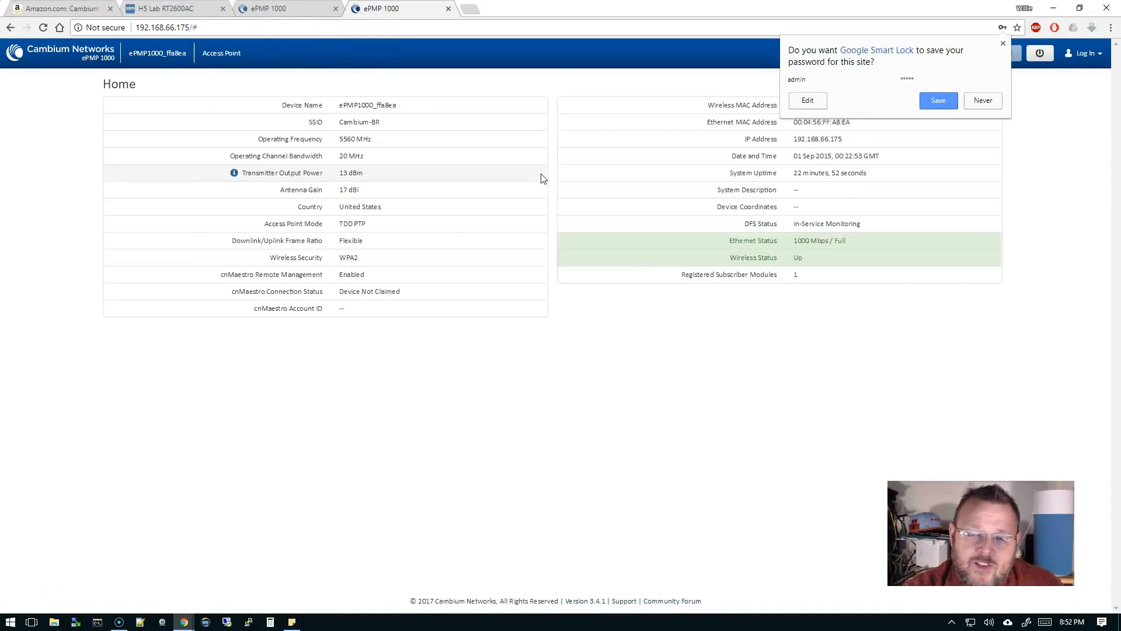
click(982, 101)
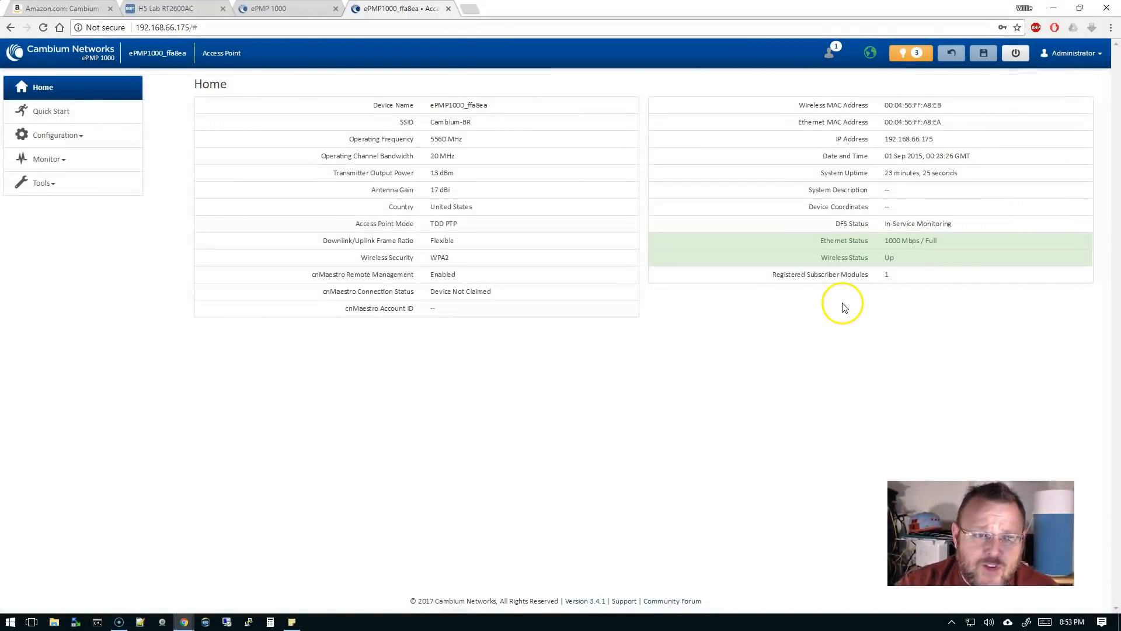
mouse_move(870, 52)
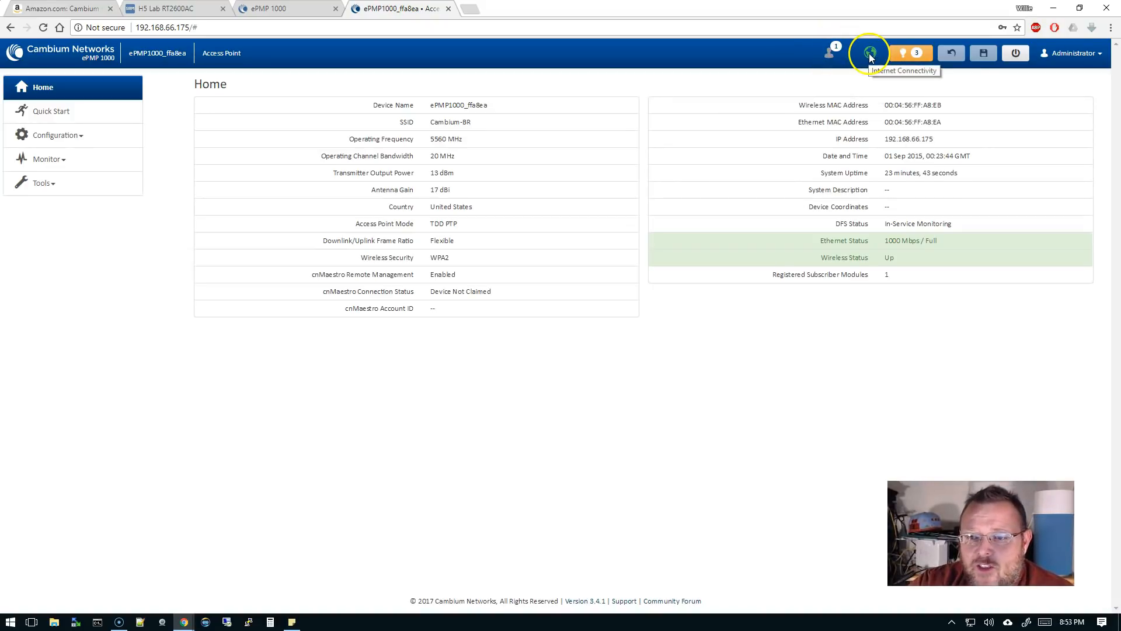
- Review the notifications list, reading the transmit power limits and SNMP security notices
click(911, 53)
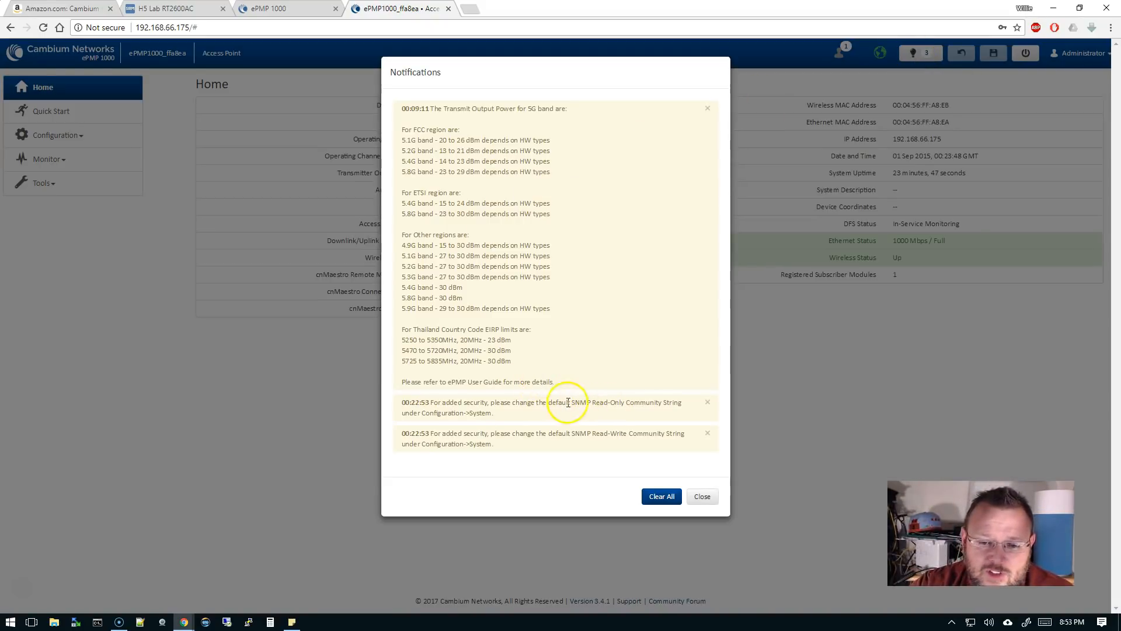
drag(563, 403, 640, 403)
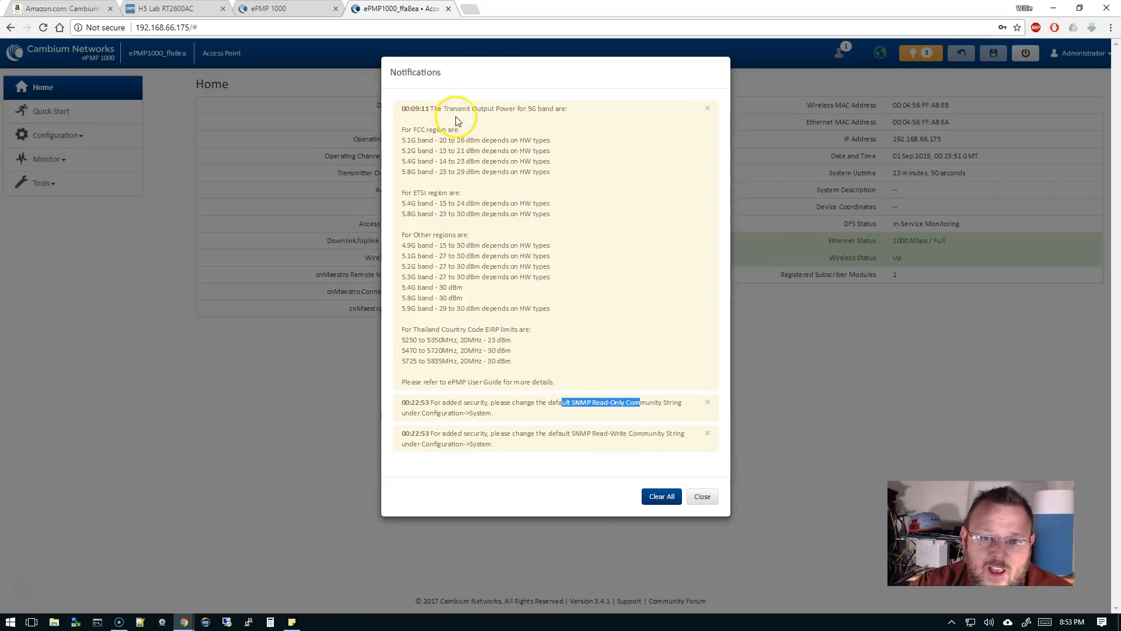
drag(432, 107, 594, 263)
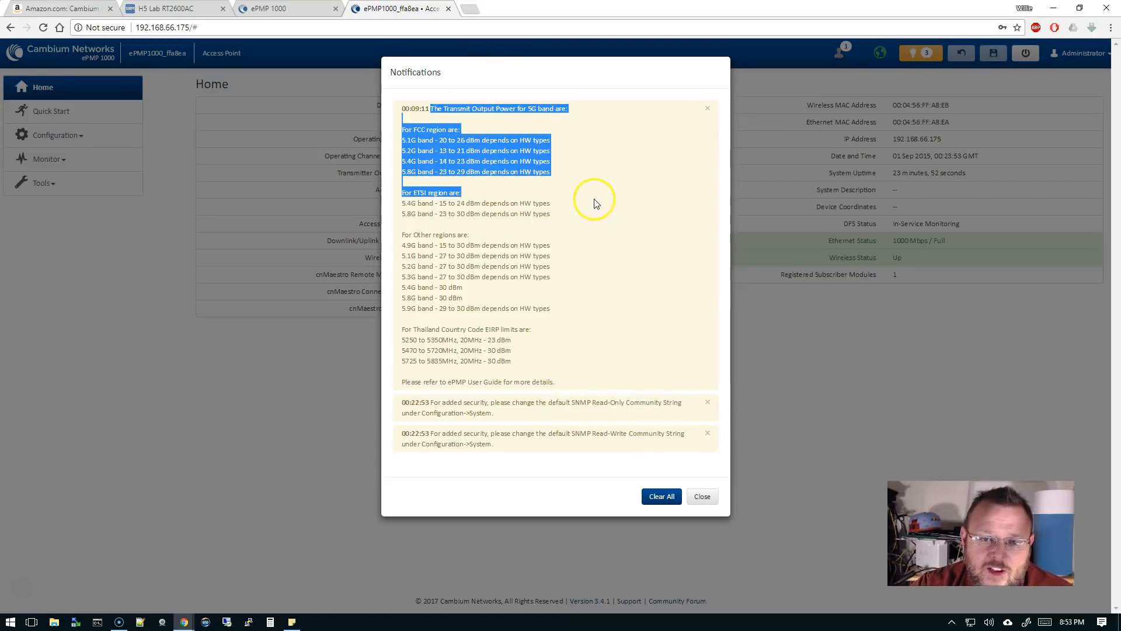
click(595, 263)
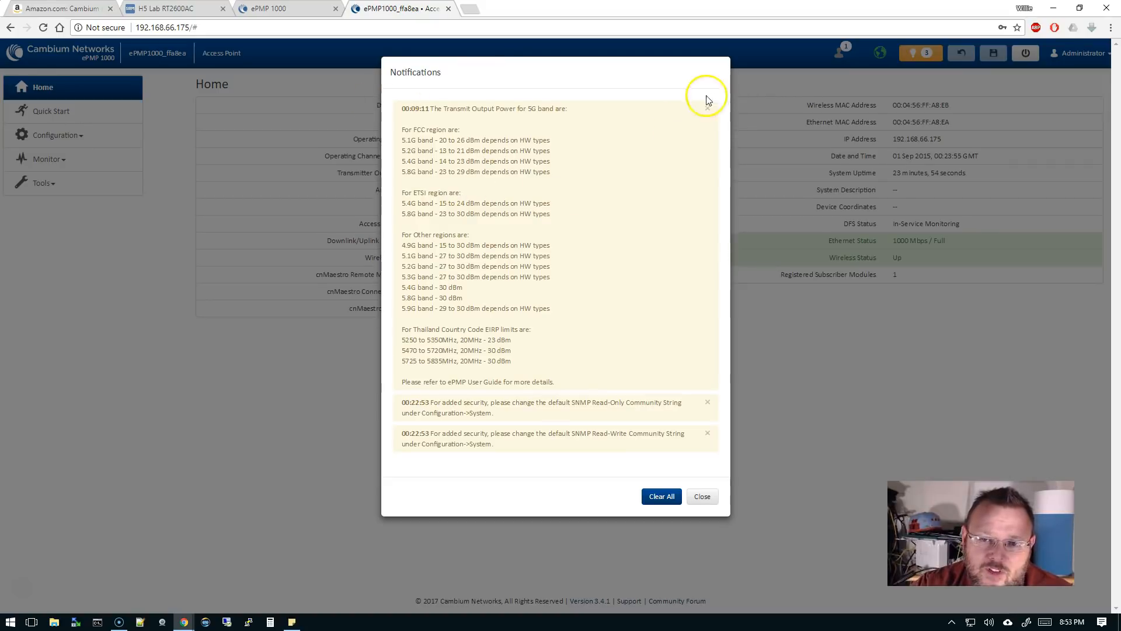
- Dismiss the transmit power and SNMP Read-Only/Read-Write notices, recheck the list and close it
click(708, 110)
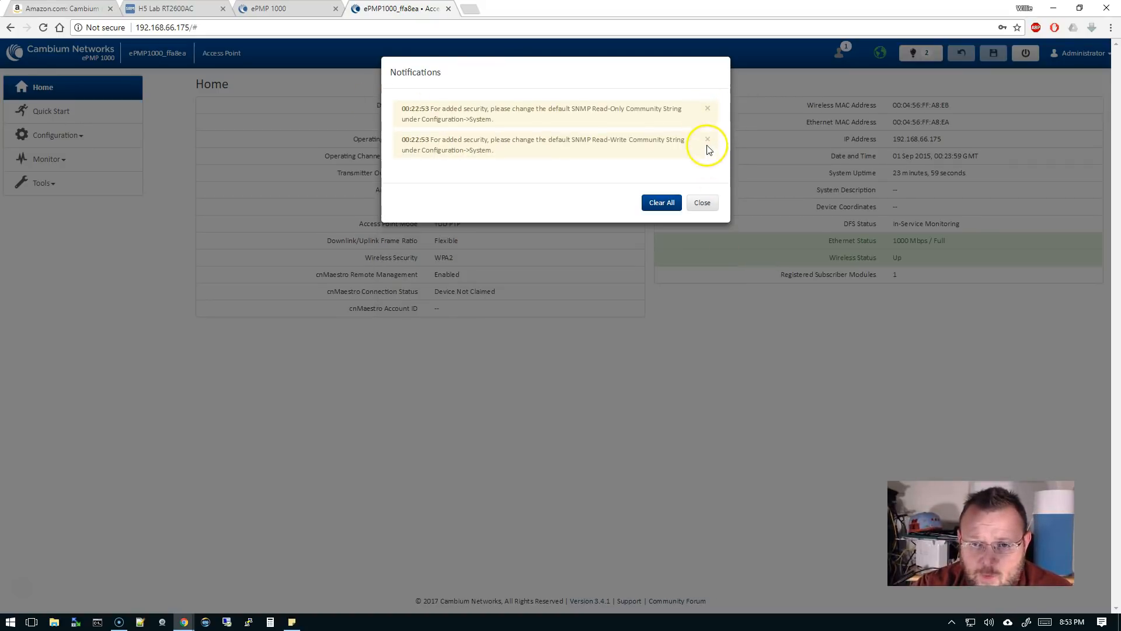
click(708, 140)
click(708, 110)
click(701, 140)
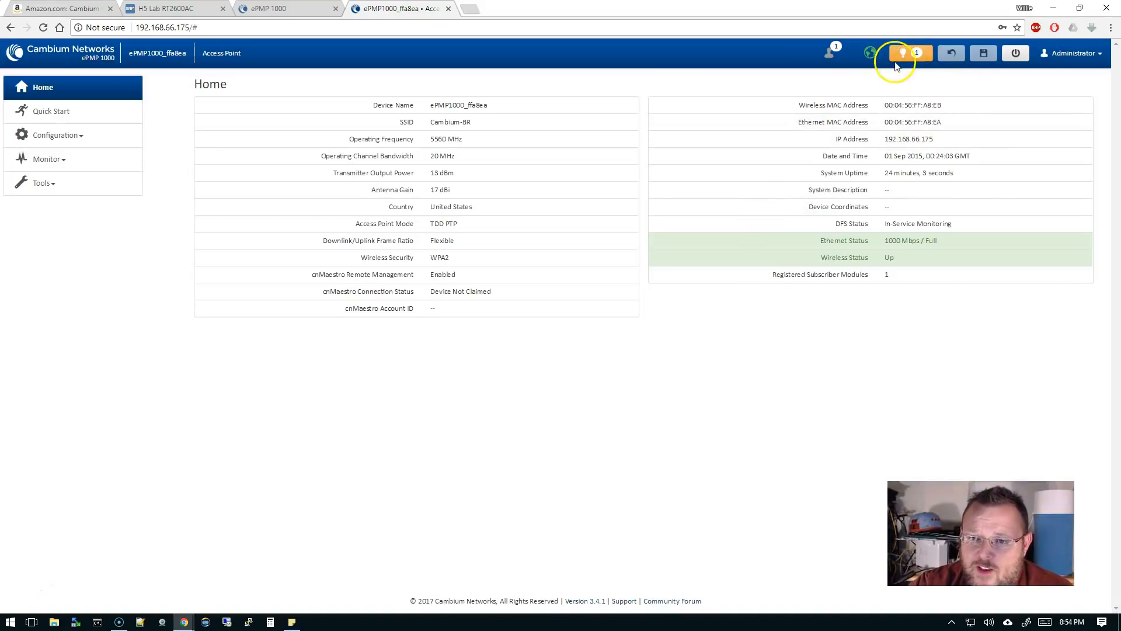
click(917, 55)
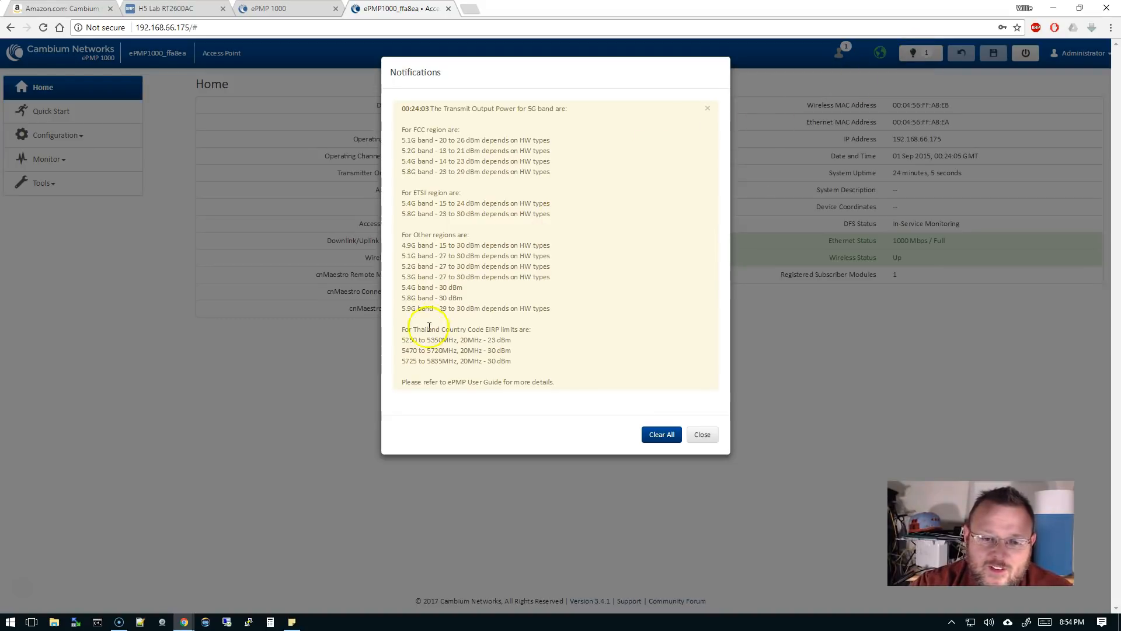
click(702, 434)
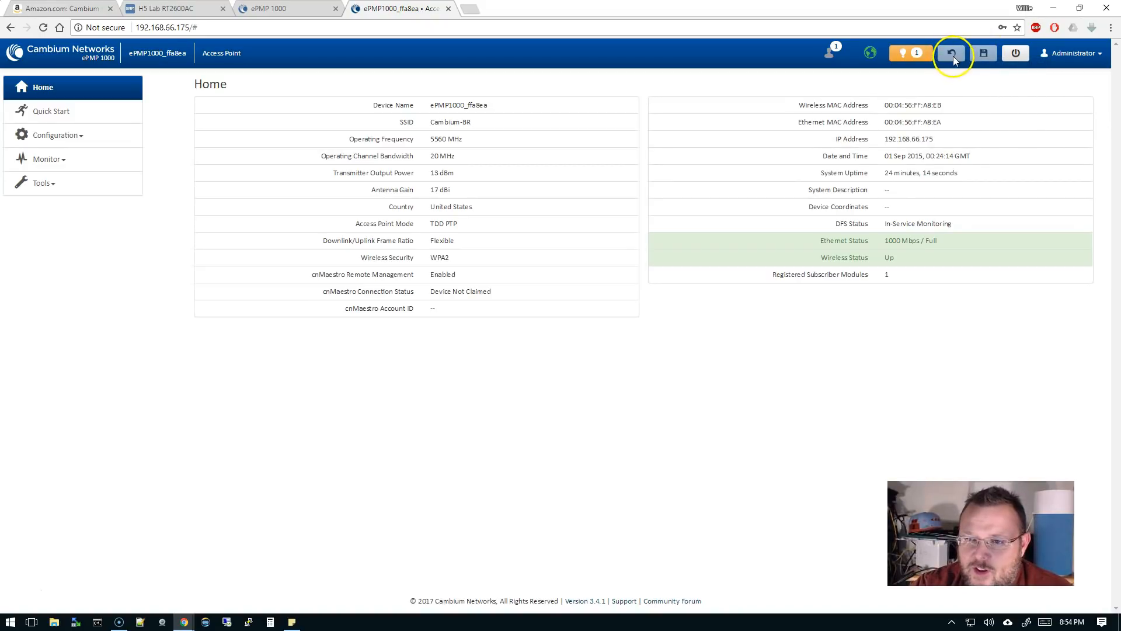
- Reveal the Log Out option under the Administrator dropdown in the header
click(1073, 53)
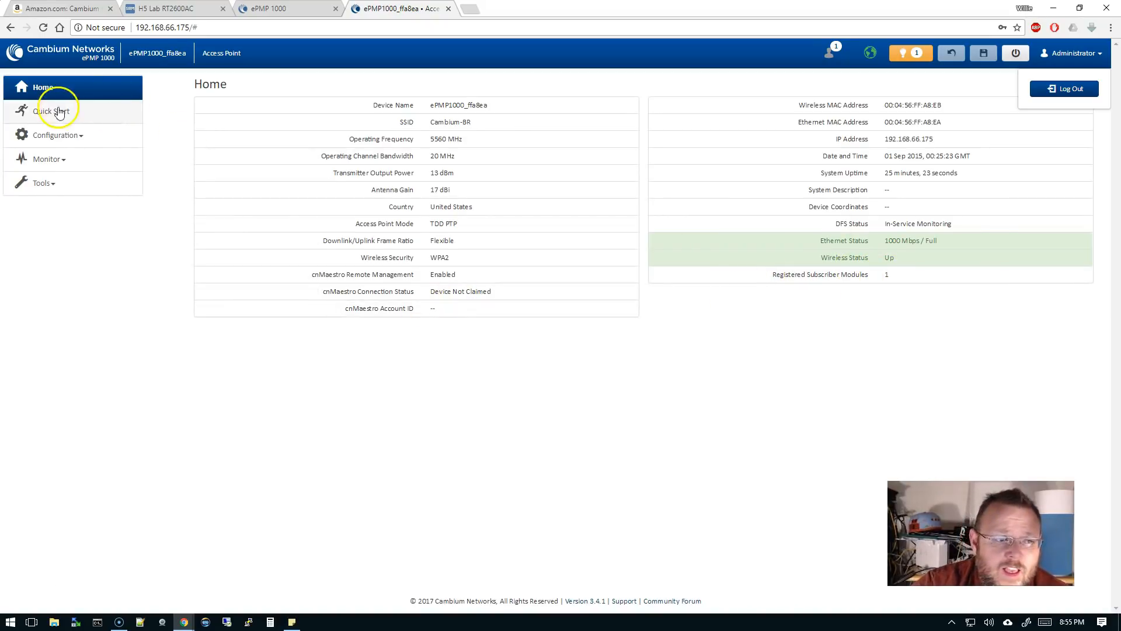
- View the Monitor Performance, System, Wireless, Throughput Chart, Network and System Log pages in turn
click(53, 159)
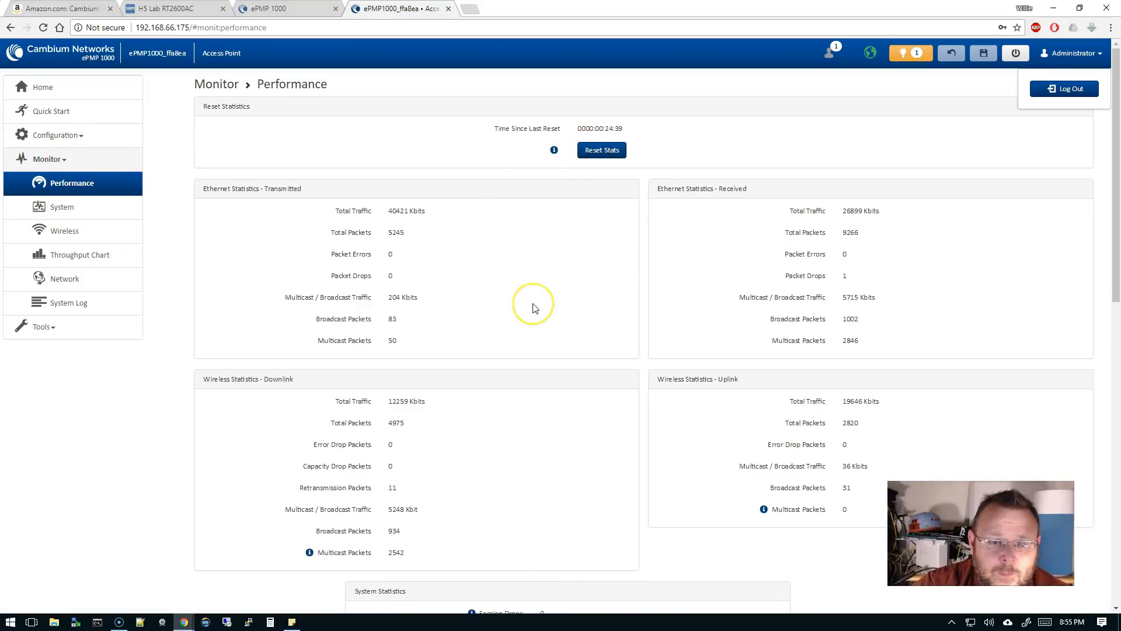
scroll(533, 307, down, 2)
scroll(533, 307, down, 1)
scroll(533, 308, down, 3)
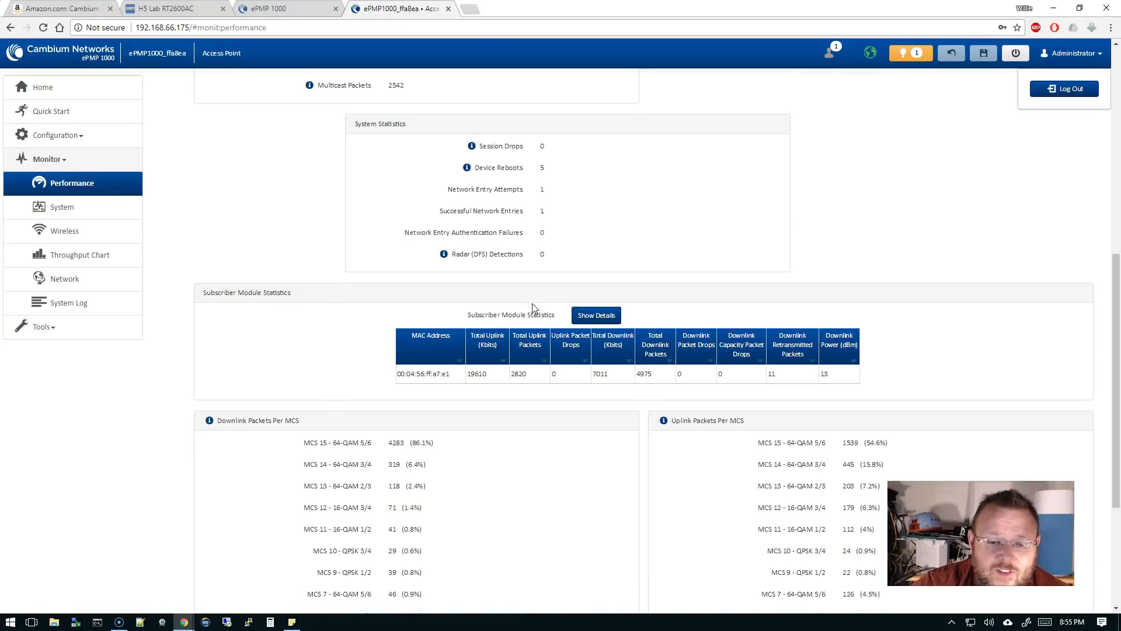
scroll(533, 308, down, 2)
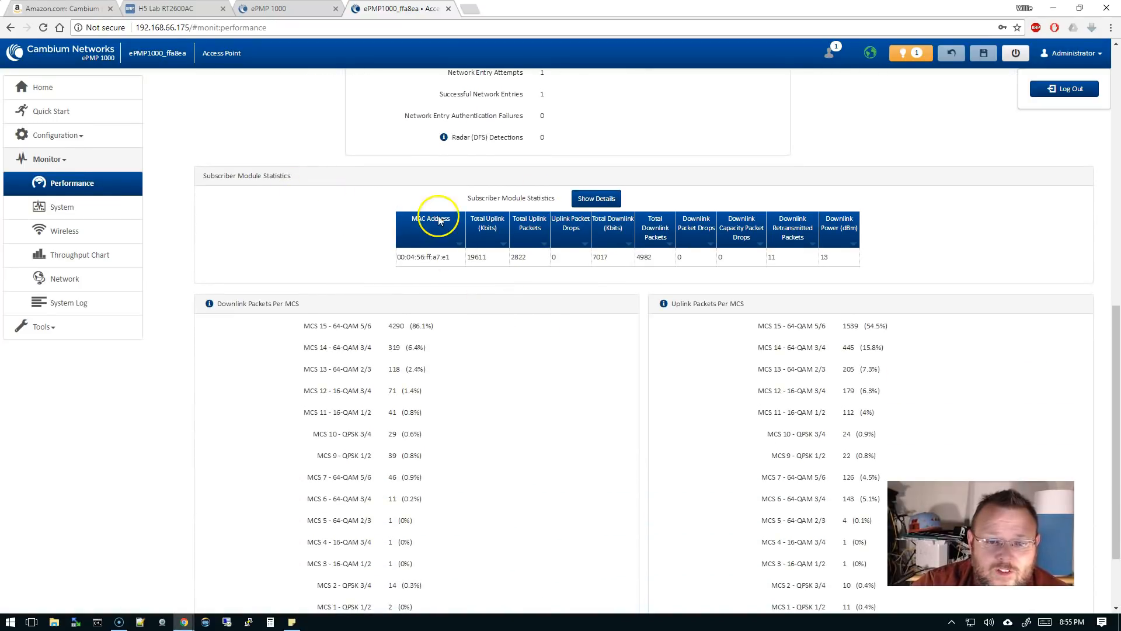
scroll(578, 314, down, 2)
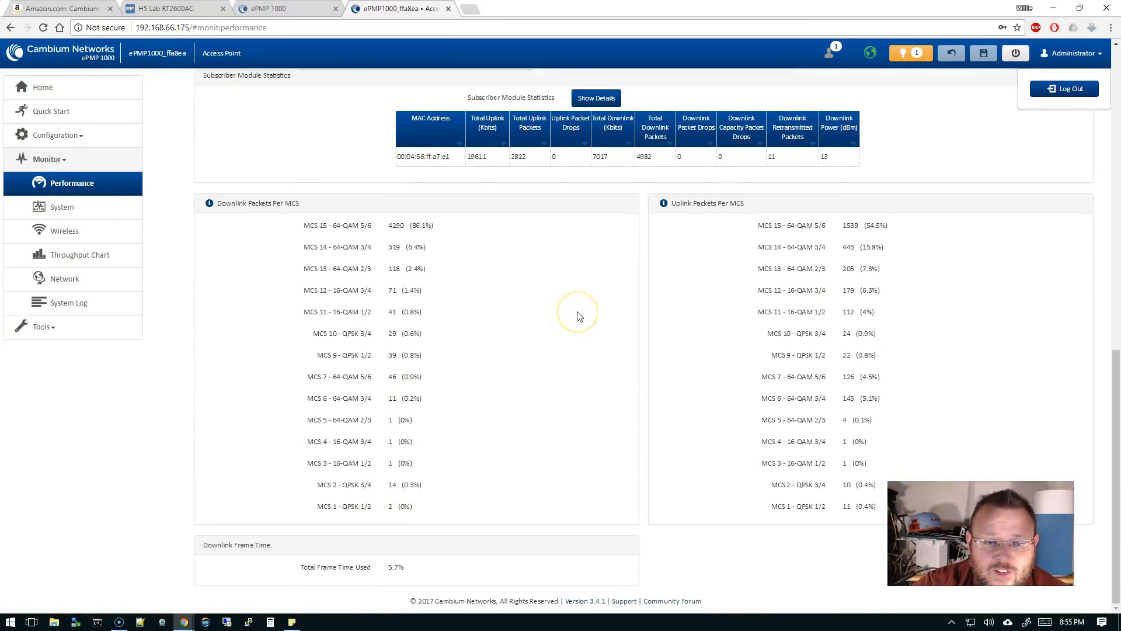
scroll(577, 313, up, 5)
scroll(577, 314, up, 5)
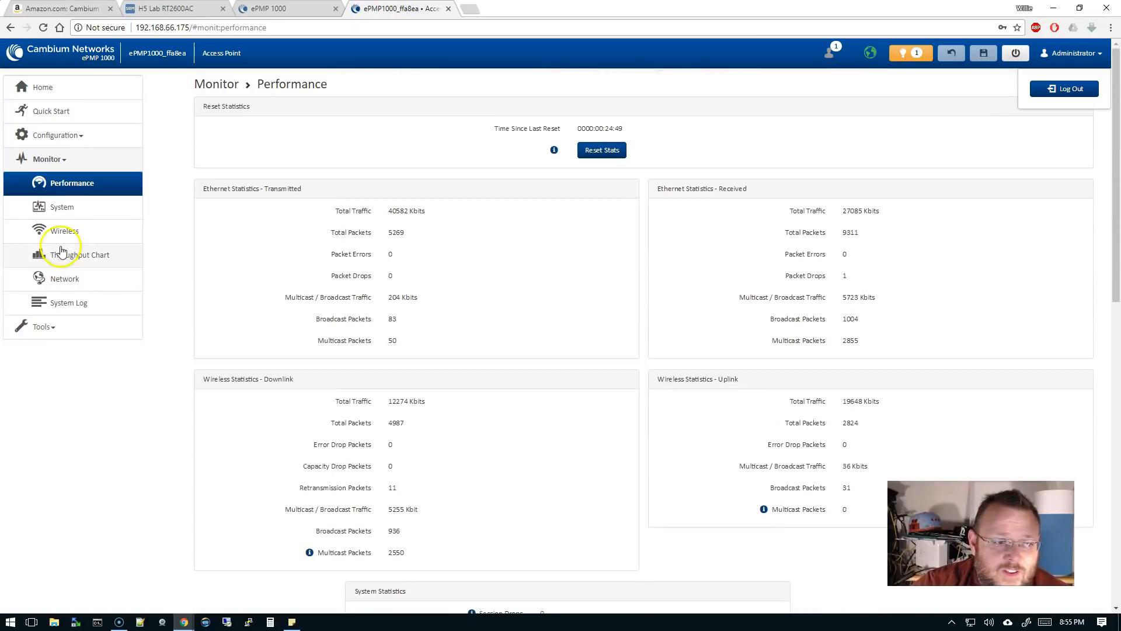
click(61, 207)
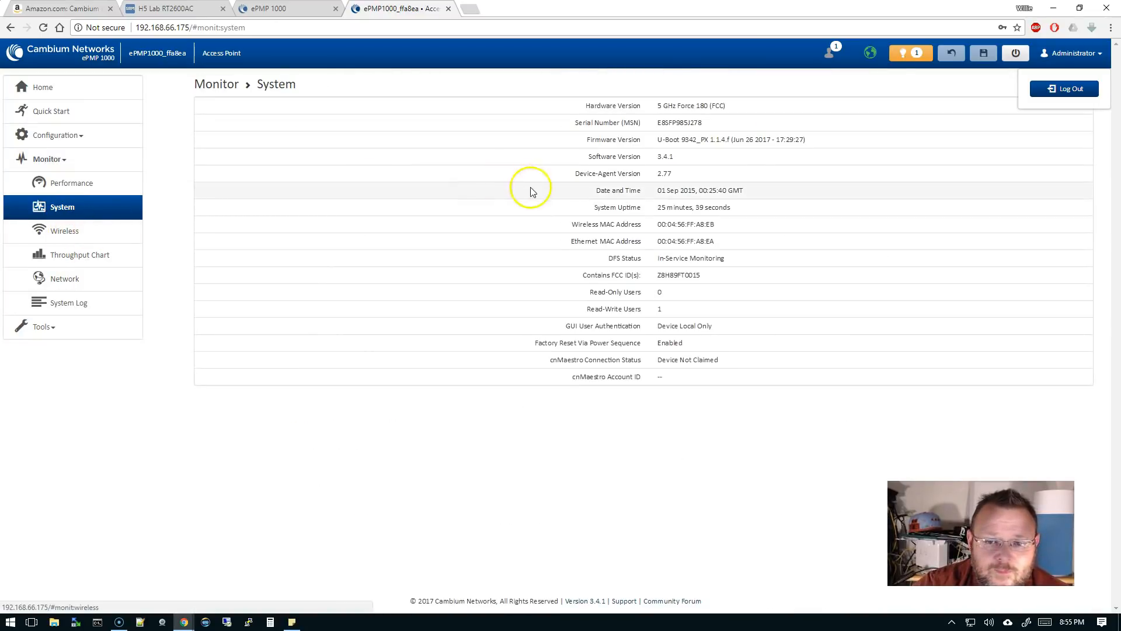
click(65, 231)
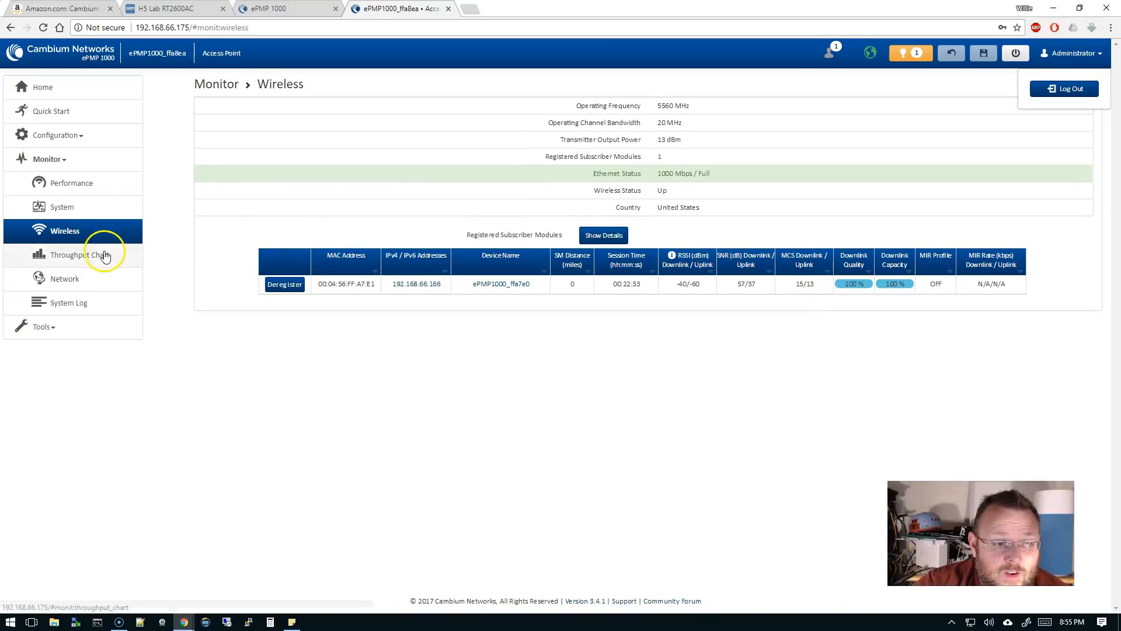
click(80, 254)
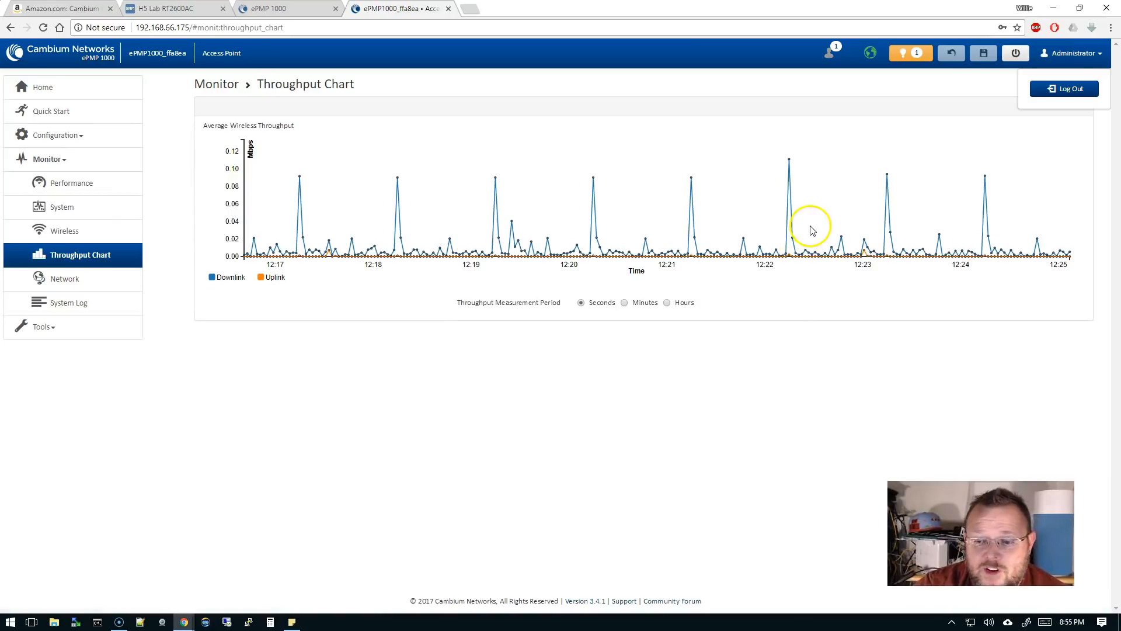
click(61, 281)
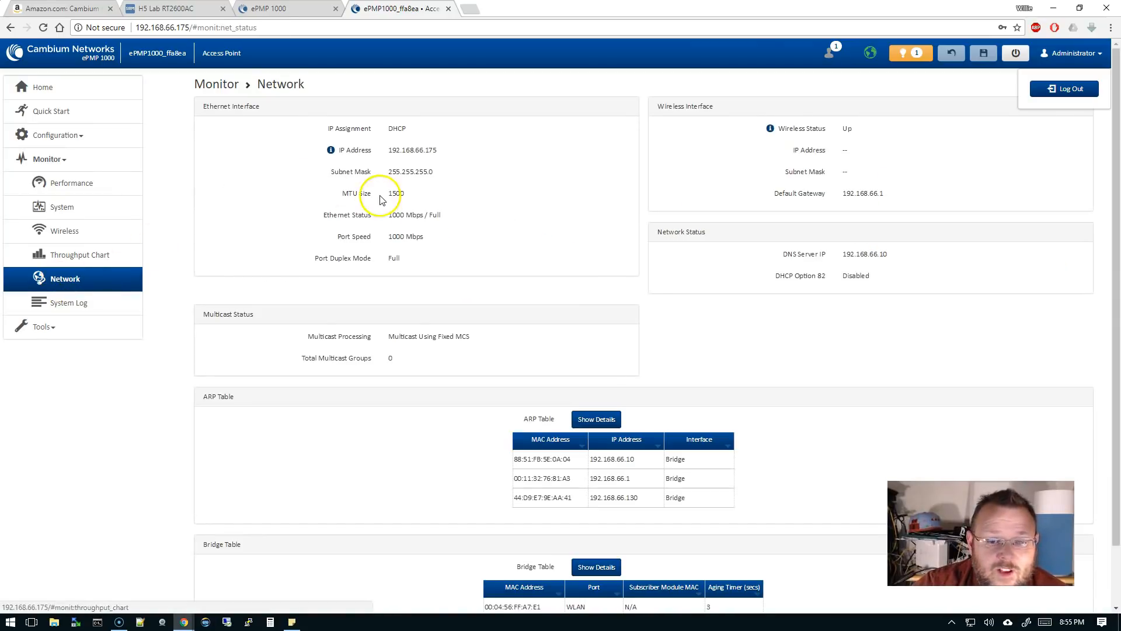
scroll(545, 257, down, 2)
scroll(545, 257, up, 2)
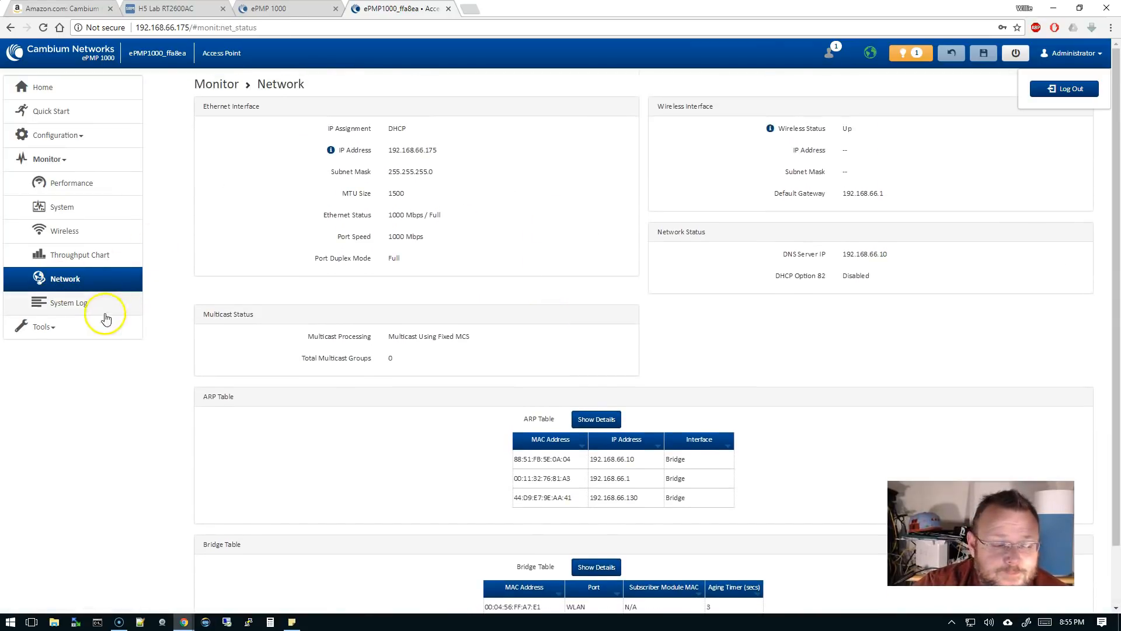
click(70, 302)
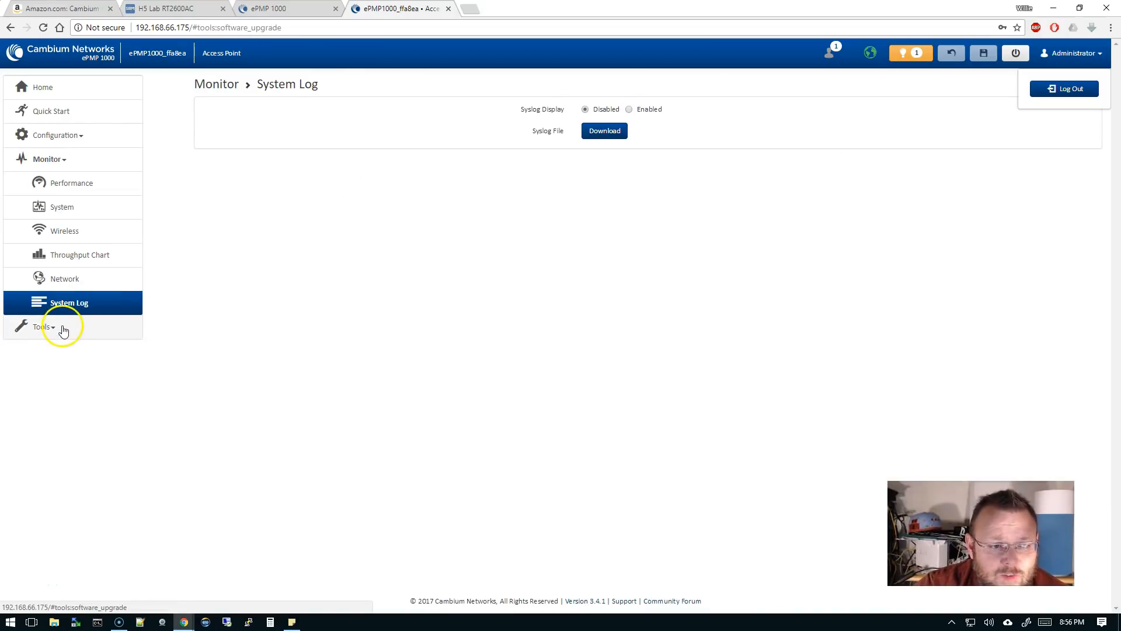
- Visit the Tools pages: Software Upgrade, Backup/Restore, eDetect, Spectrum Analyzer, Automatic Channel Selection and eAlign
click(44, 327)
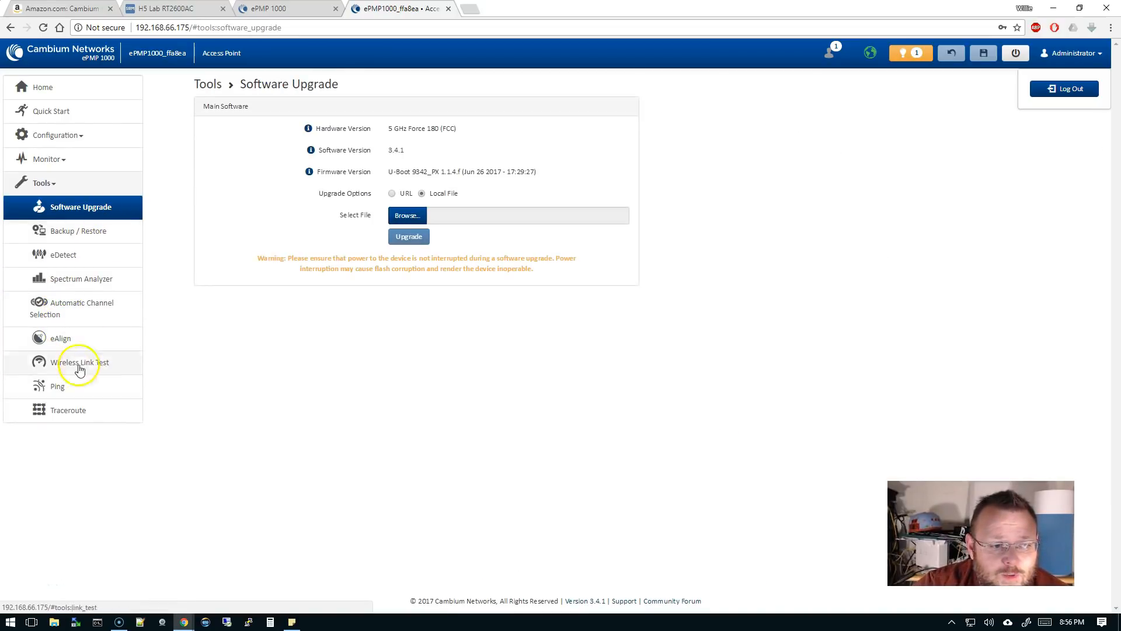
click(85, 232)
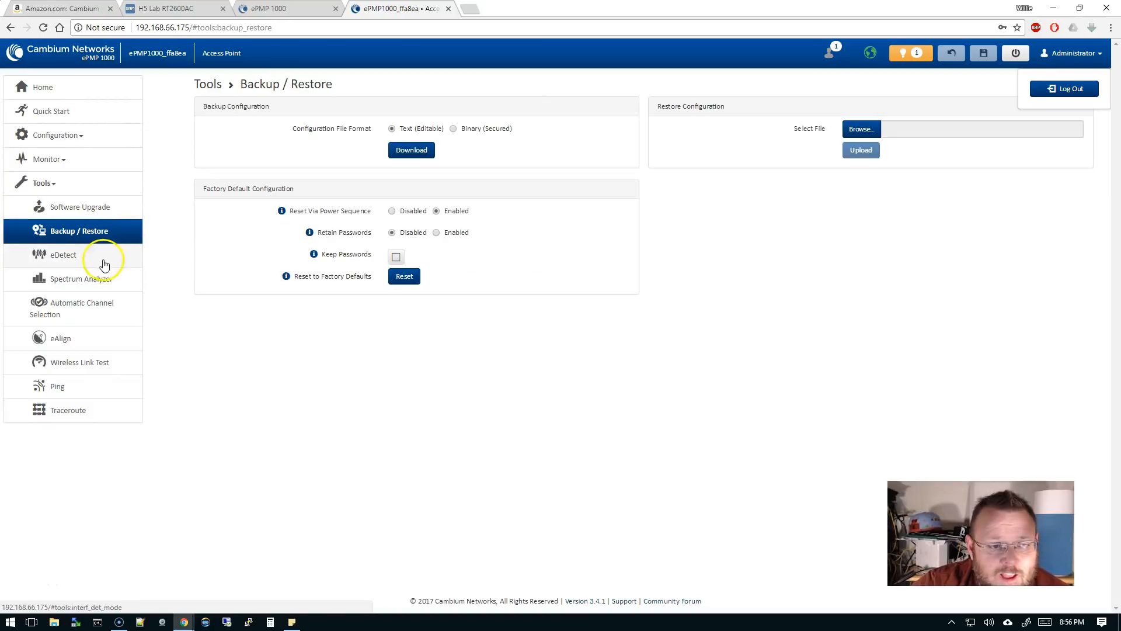
click(81, 256)
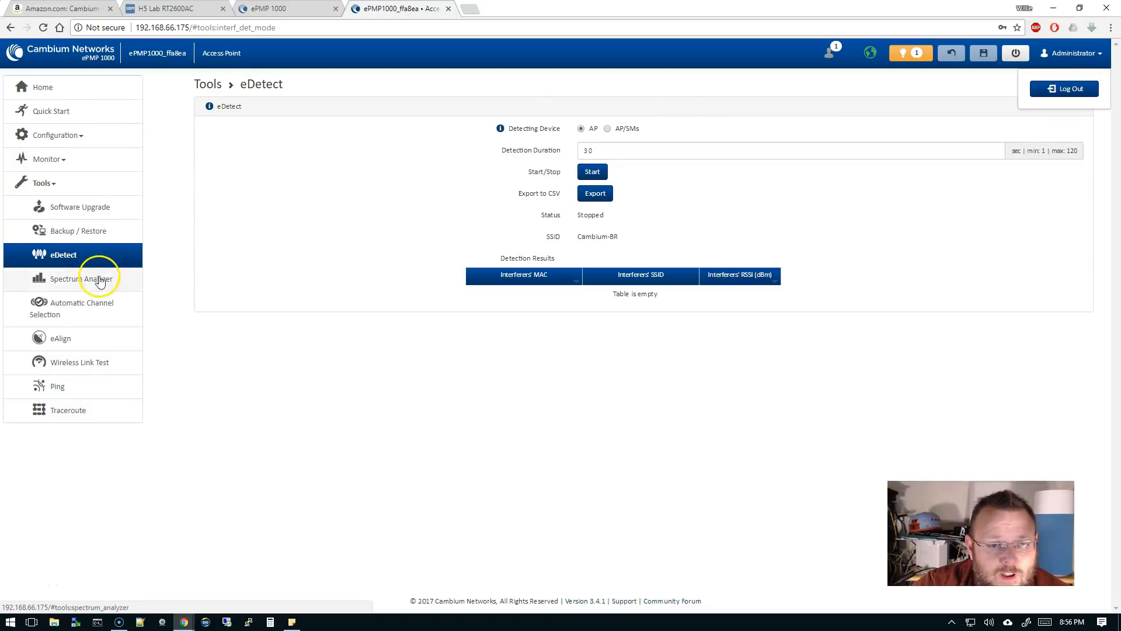
click(101, 281)
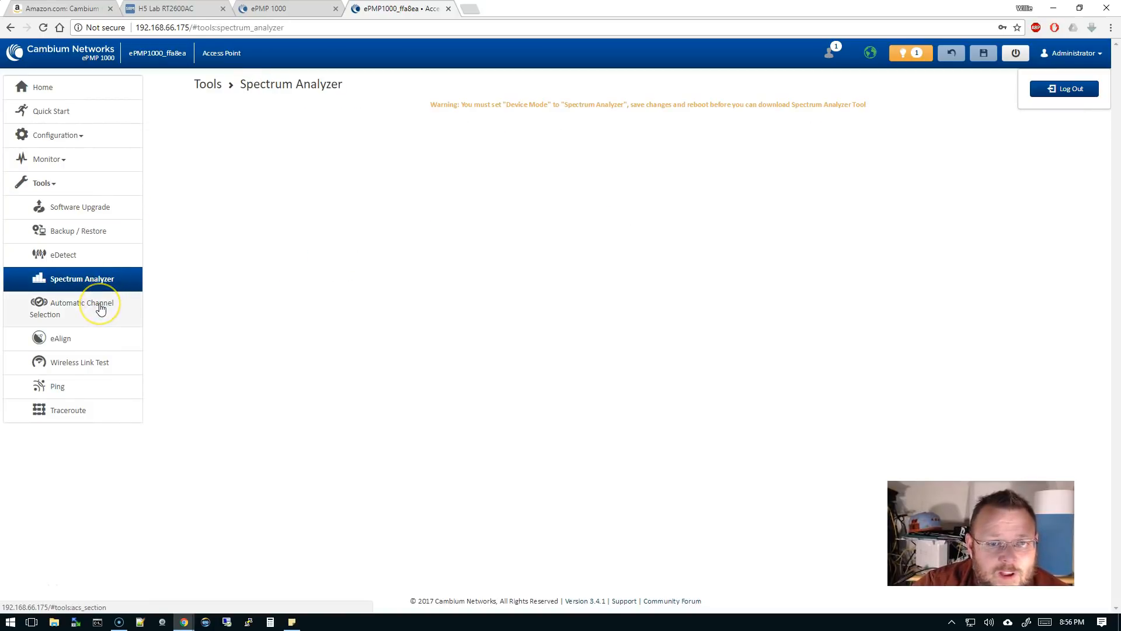
click(101, 308)
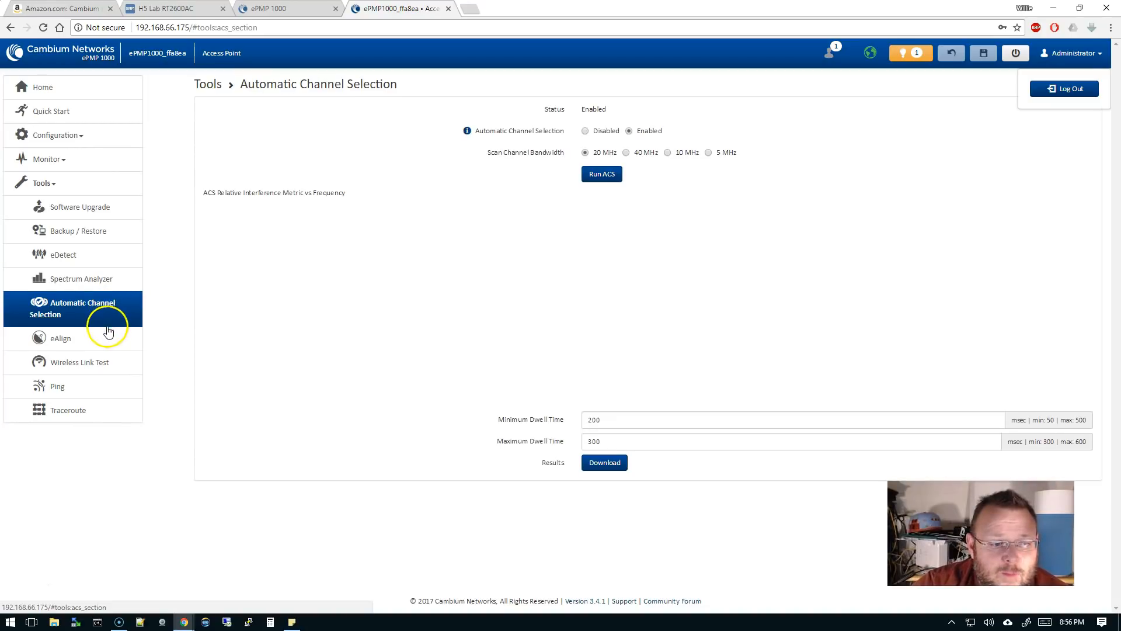
click(96, 338)
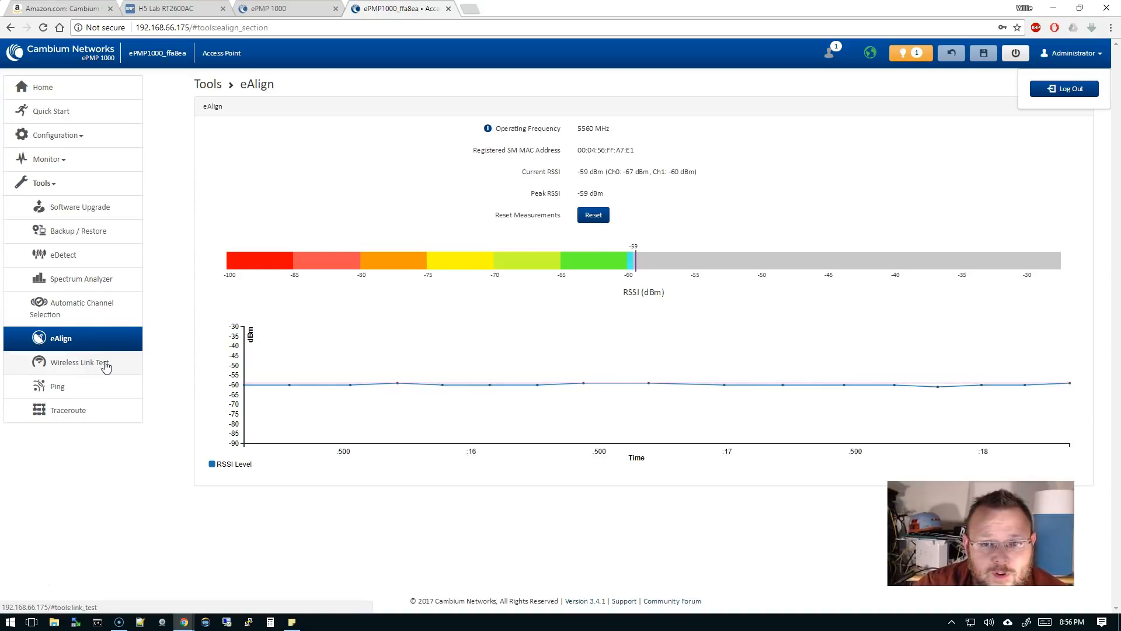
- Run the Wireless Link Test (93.264 Mbps down, 86.196 Mbps up), then view Ping and Traceroute
click(81, 362)
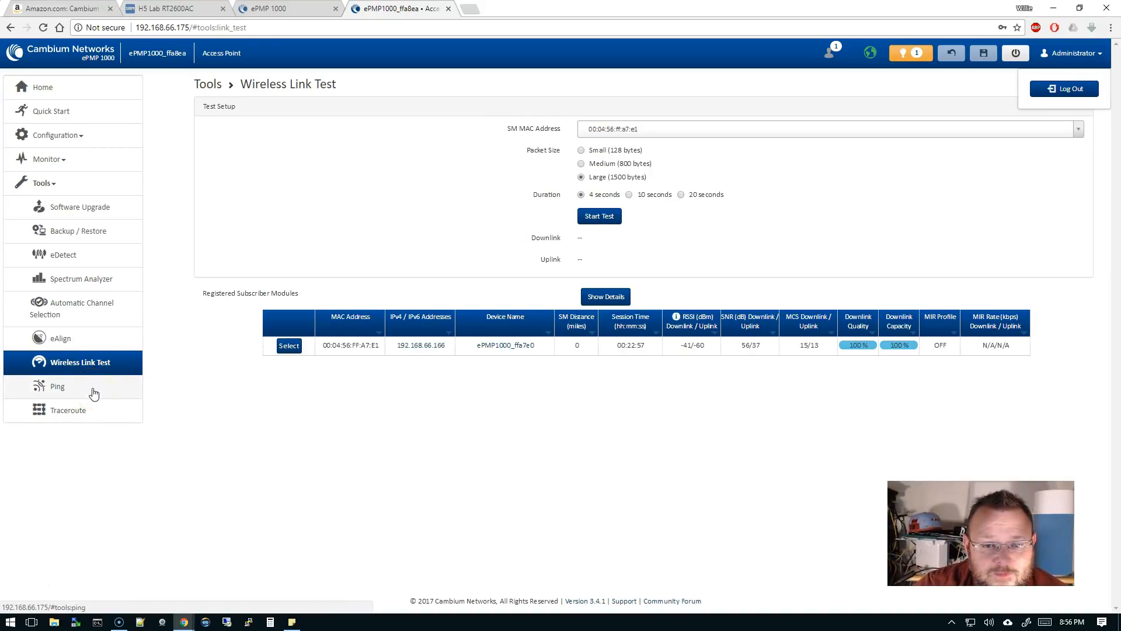
click(599, 216)
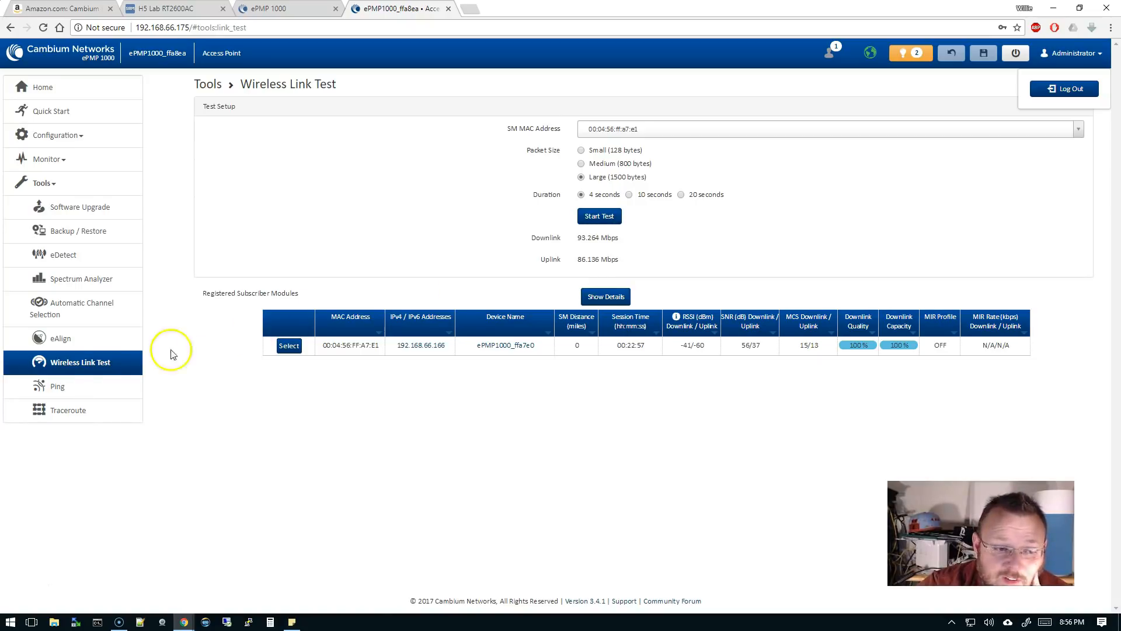
click(57, 386)
click(69, 410)
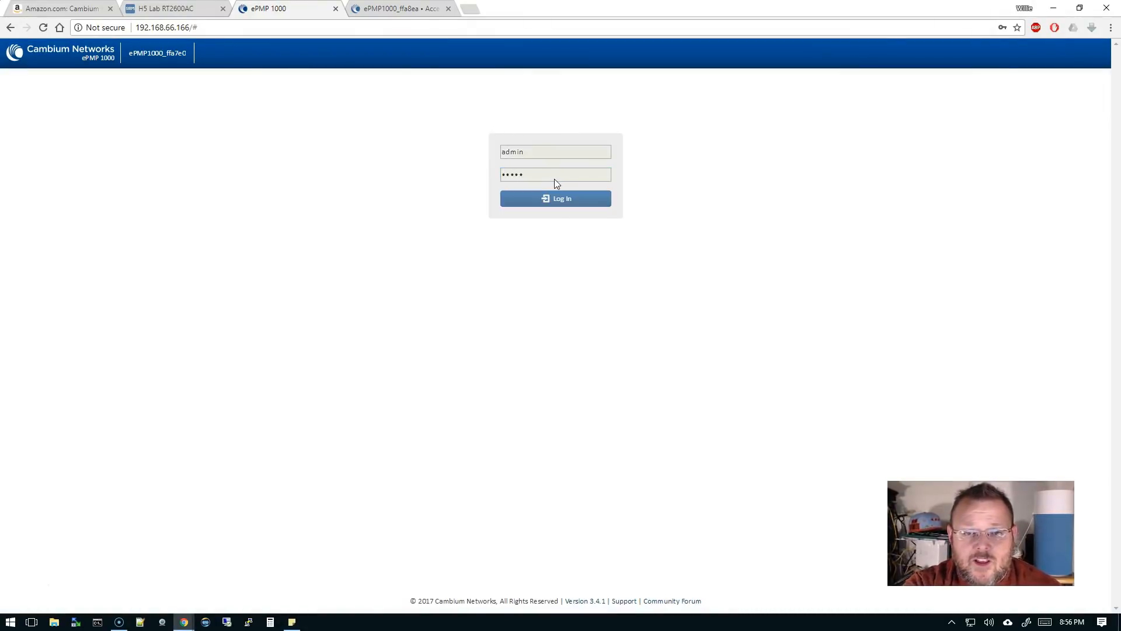
- Log in to the radio at 192.168.66.166 and decline saving its password in Chrome
key(Return)
click(970, 103)
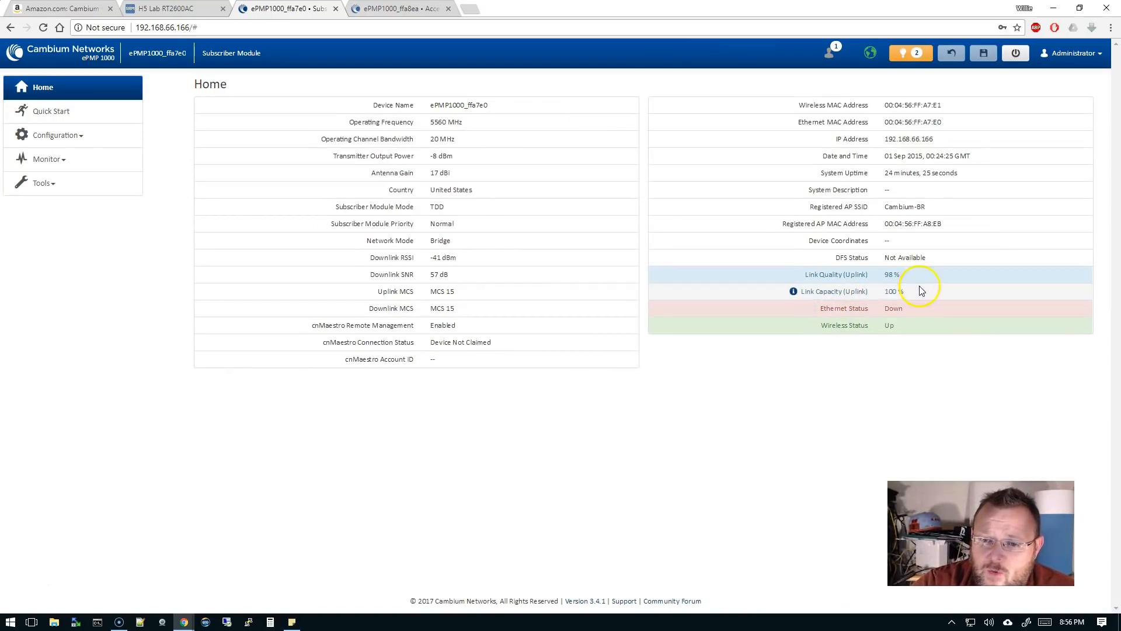
mouse_move(325, 156)
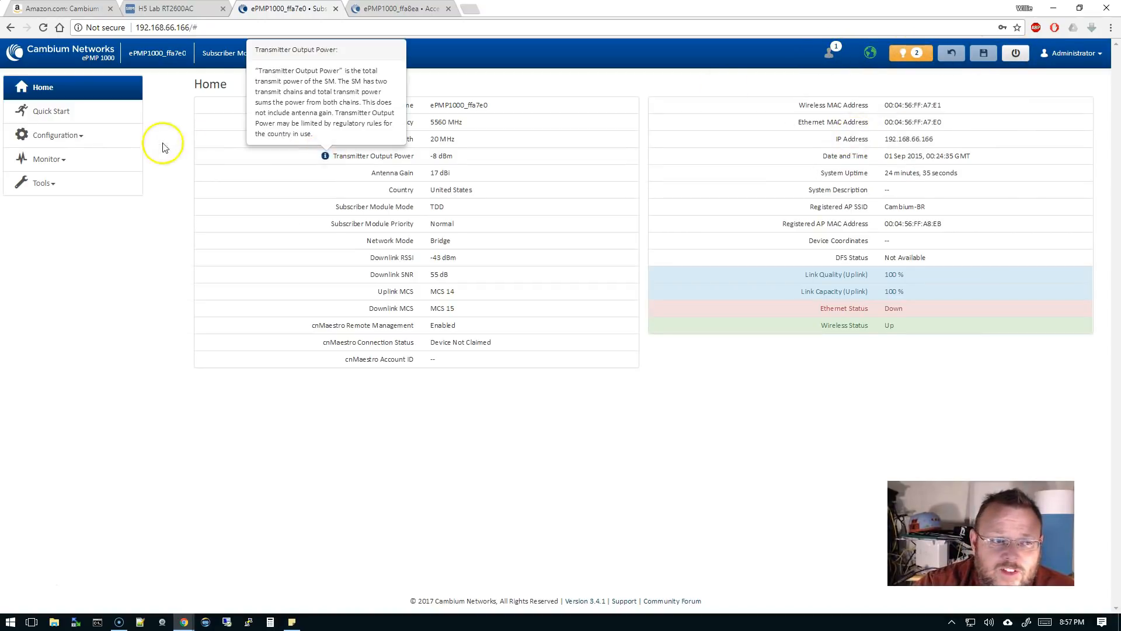
click(44, 183)
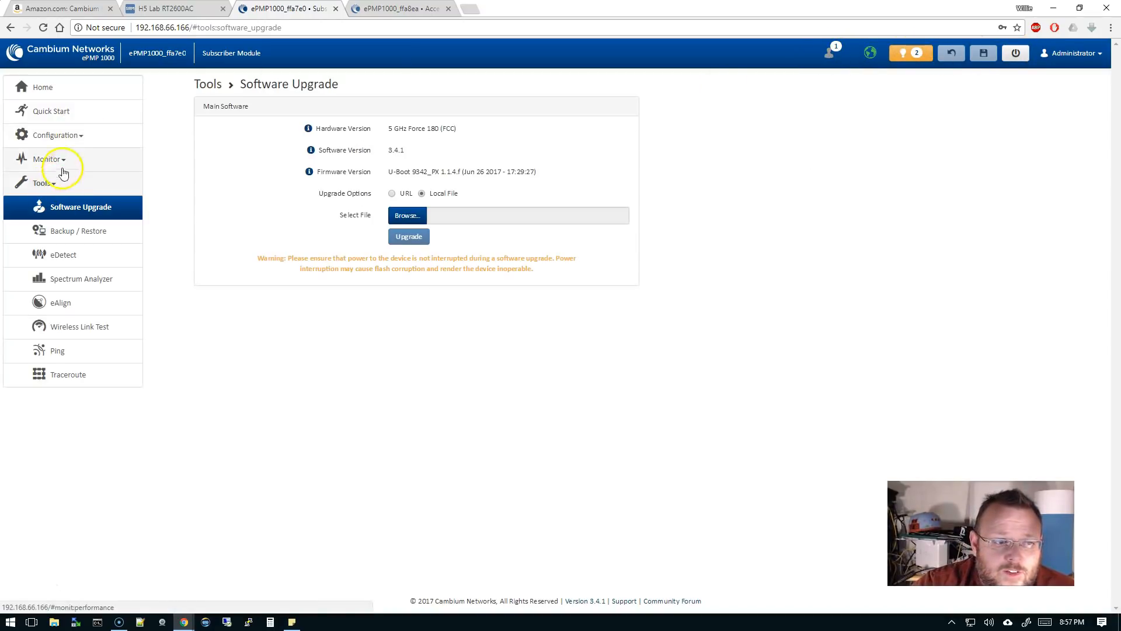
click(47, 159)
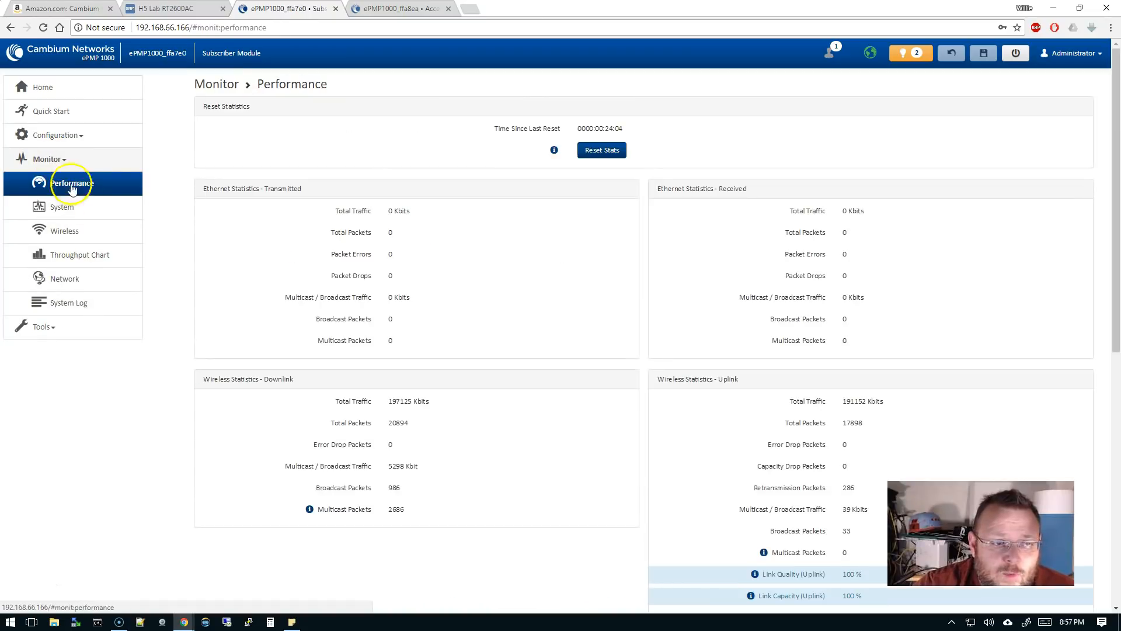
click(41, 88)
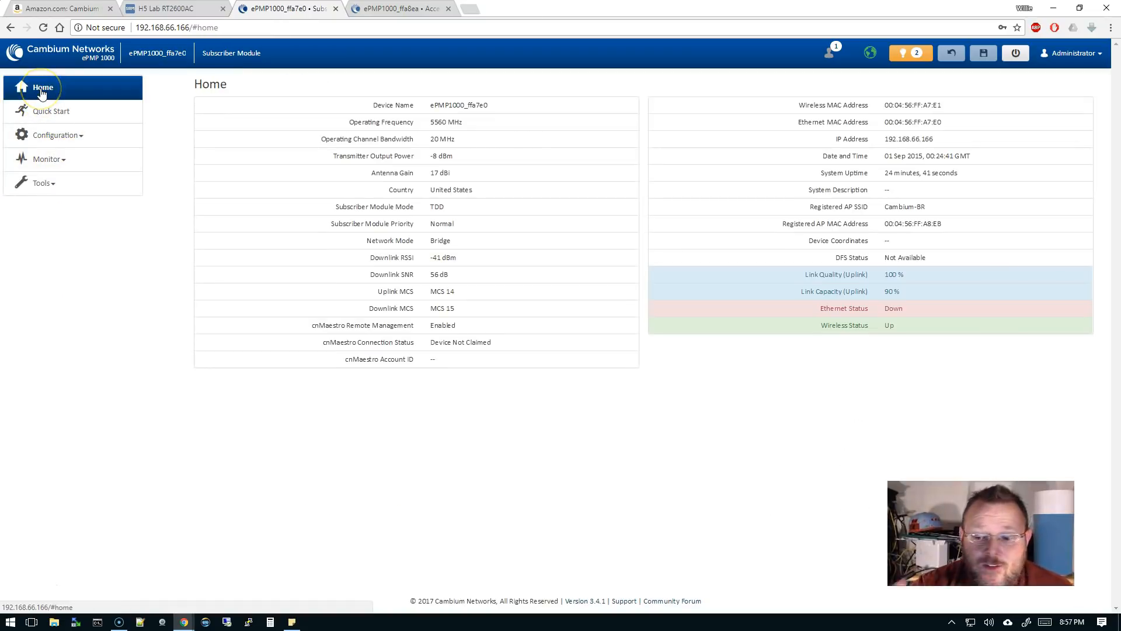